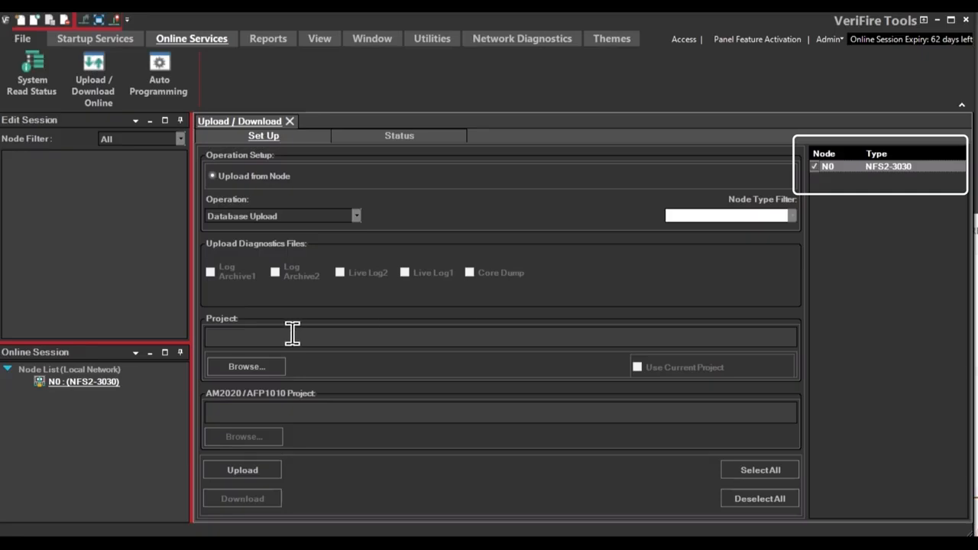
Upload node N0's database into a new project named Upload test and open the uploaded project.
click(263, 369)
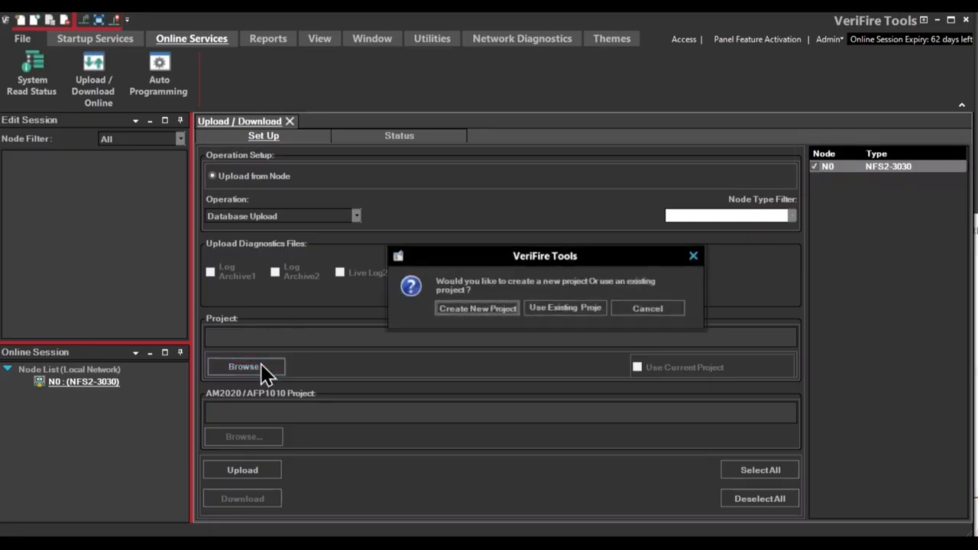
click(487, 314)
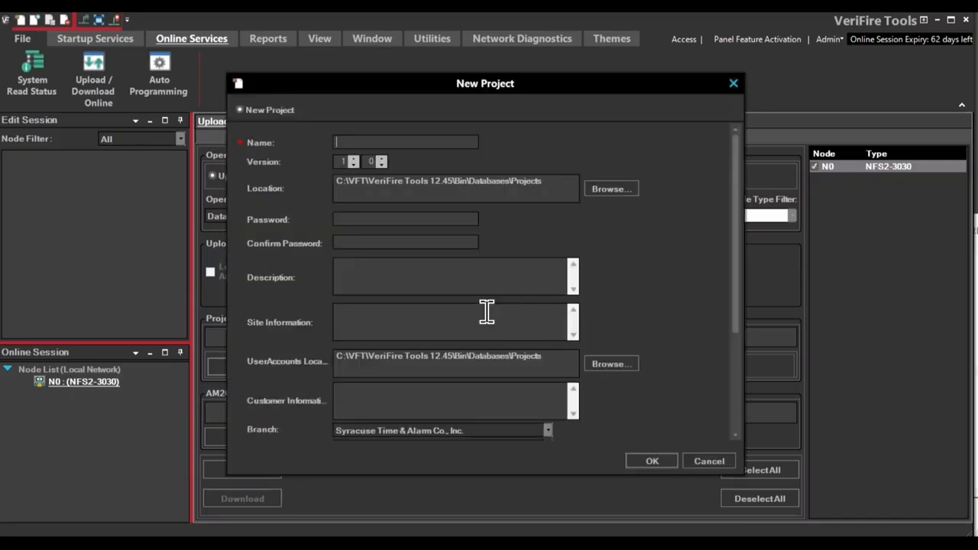
text(Upload test)
click(649, 463)
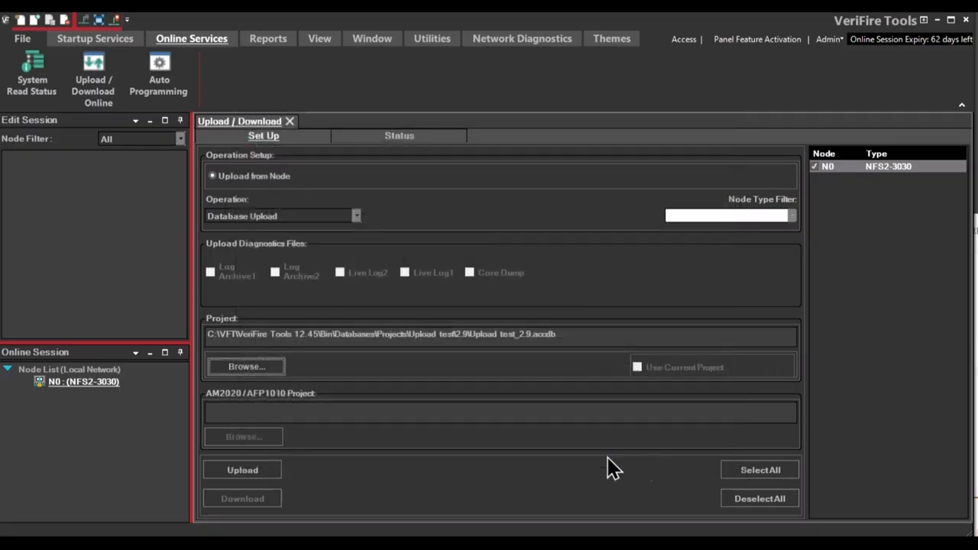
click(243, 471)
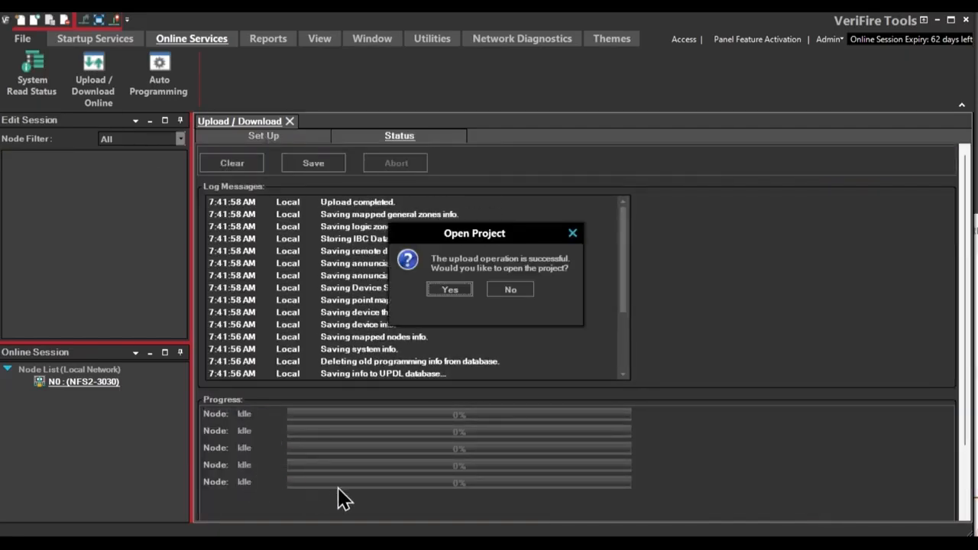
click(450, 292)
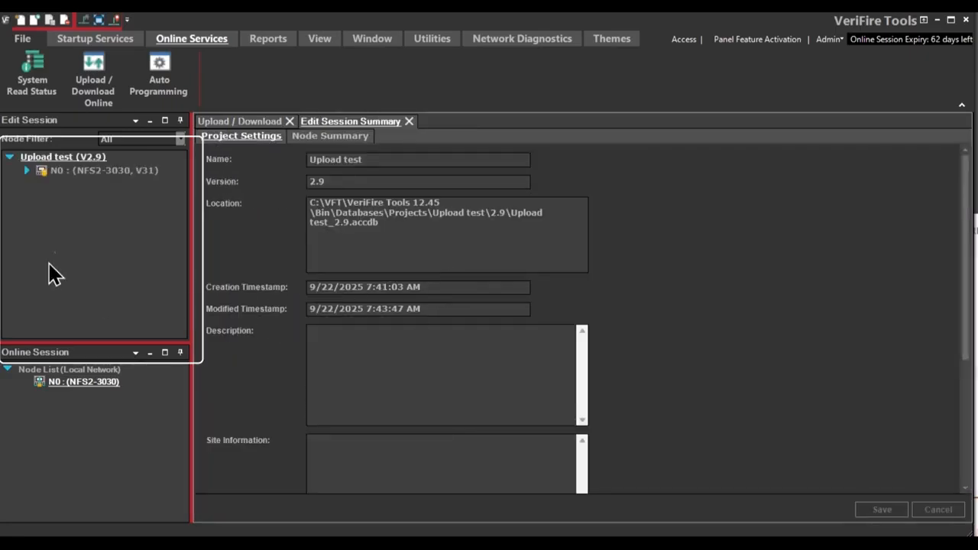
Open the Modules list of SLC Loop 1 under node N0 in the project tree.
click(27, 171)
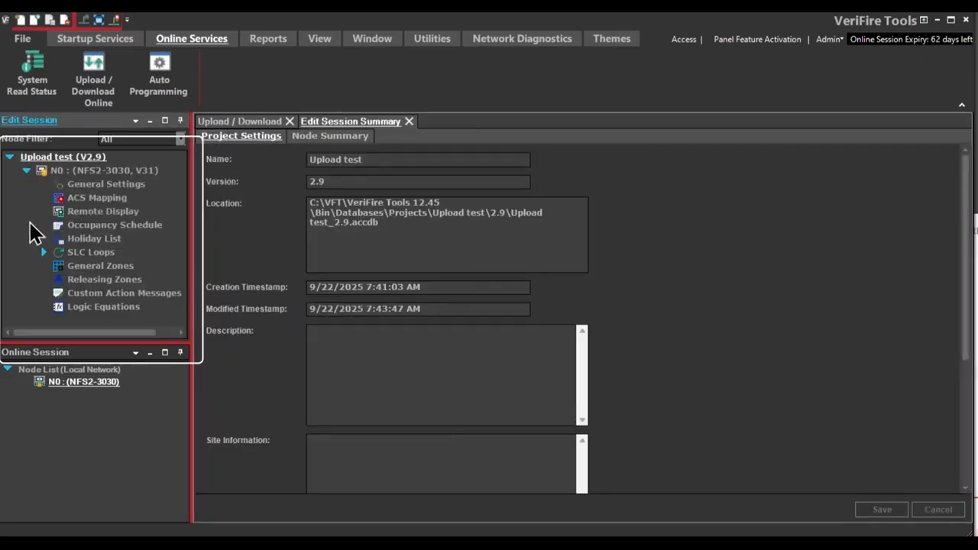
click(42, 252)
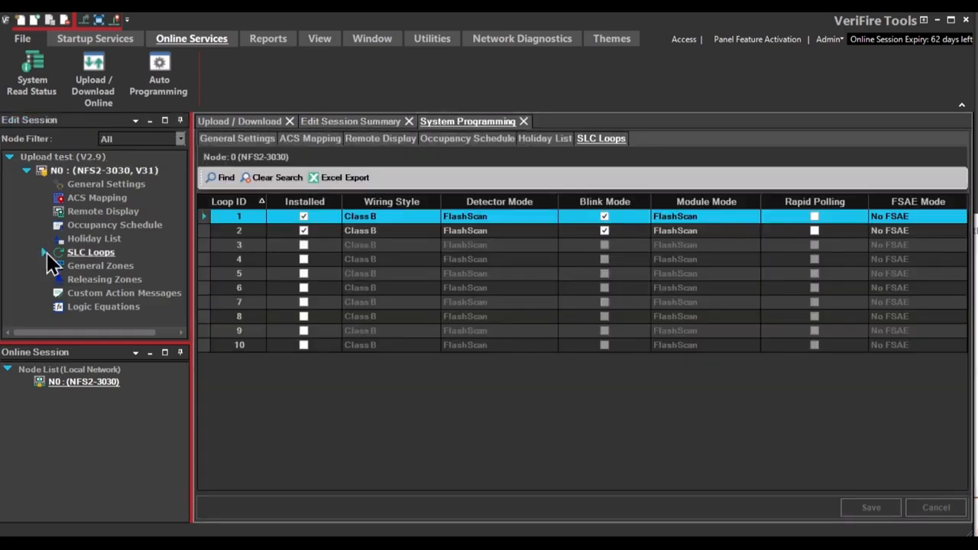
click(45, 253)
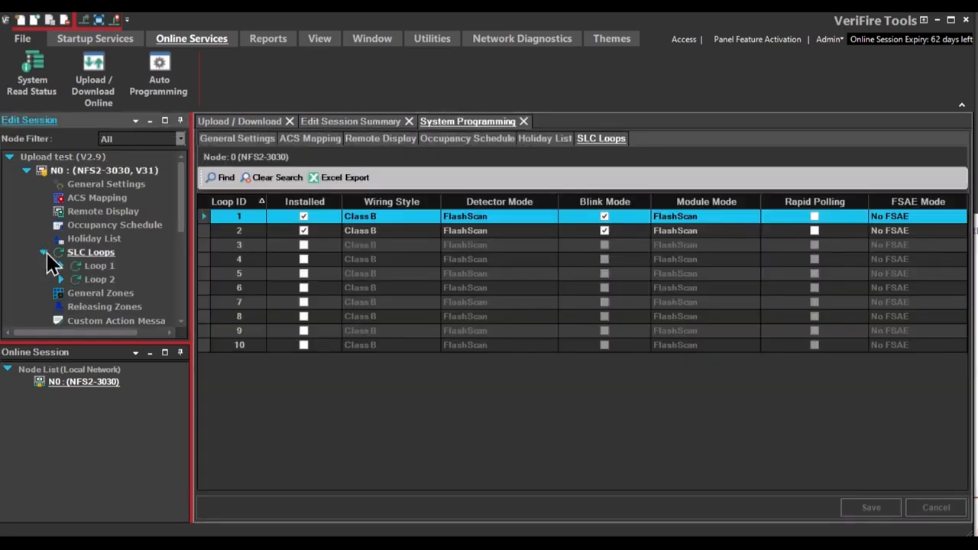
click(60, 266)
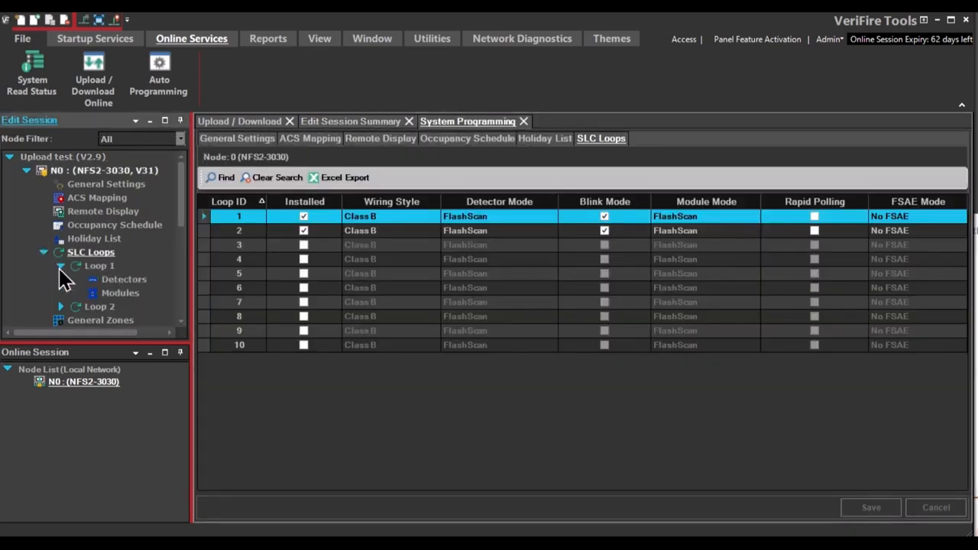
click(122, 280)
click(120, 293)
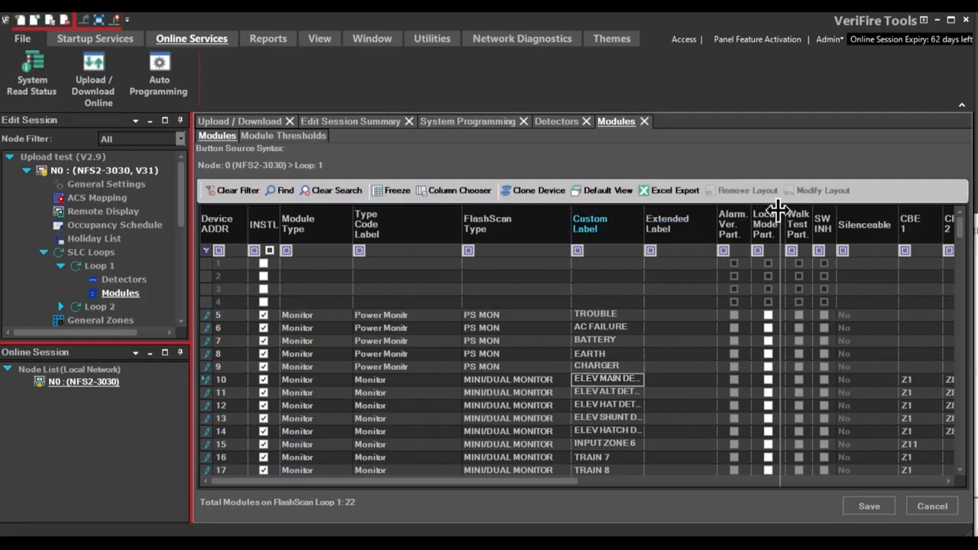
Change module 10's custom label to NEW DESCRIPTION and save the module changes.
drag(778, 207, 776, 211)
key(BackSpace)
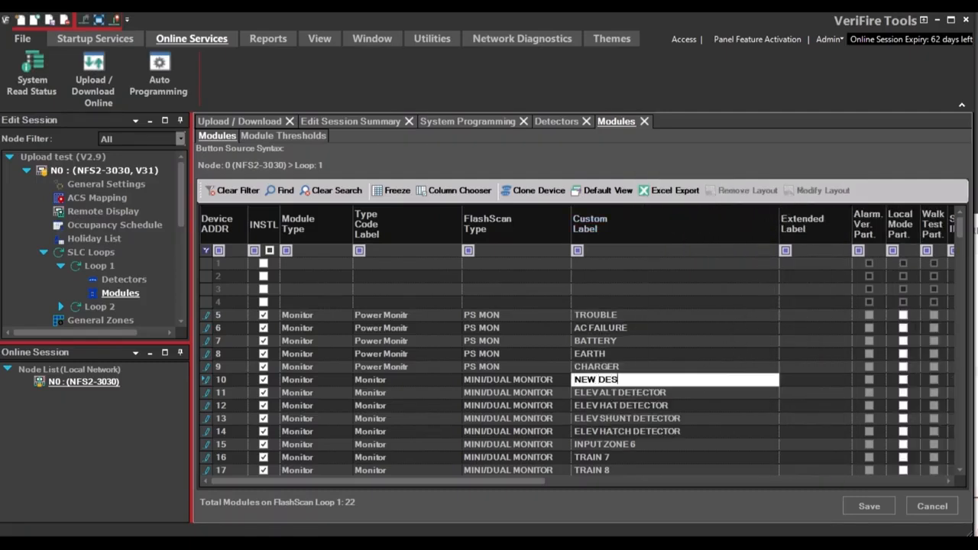
text(NEW DESCRIPTION)
key(Return)
click(871, 506)
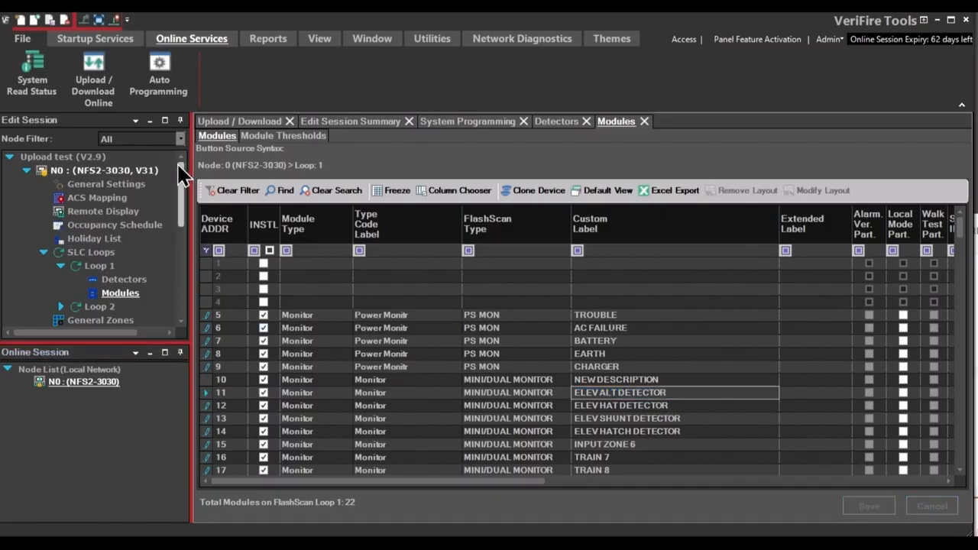
Open Upload / Download and log in to online node N0 with the panel password.
click(86, 97)
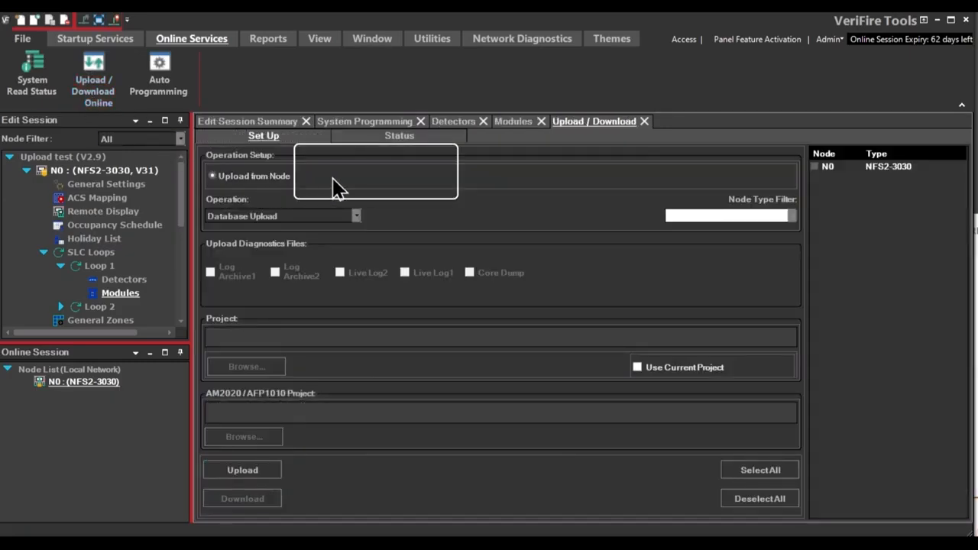
click(58, 380)
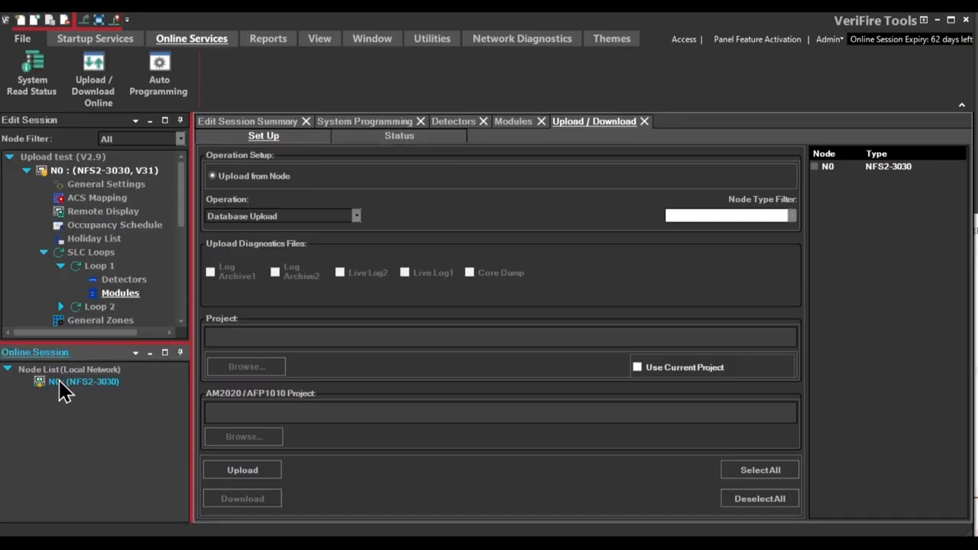
double_click(96, 385)
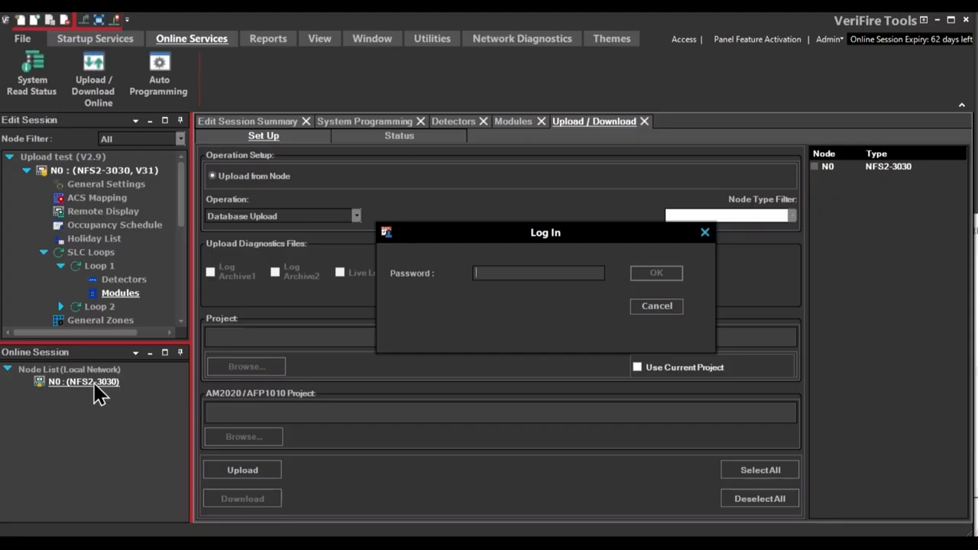
text(***)
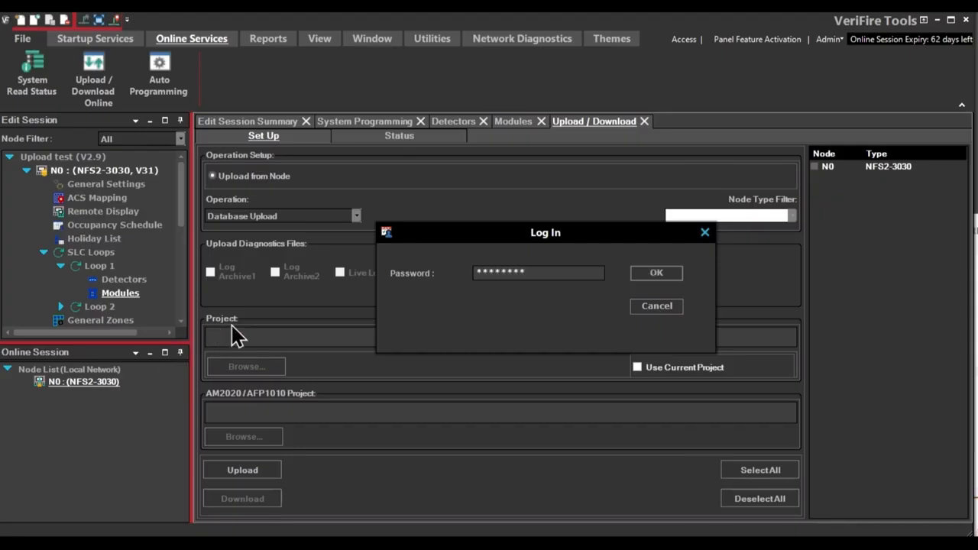
click(659, 278)
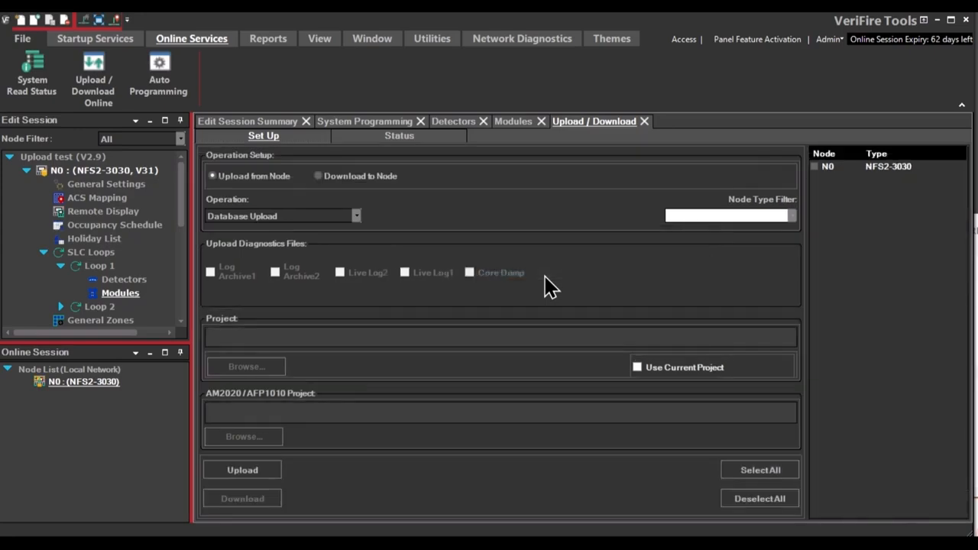
Download the current project's database to node N0, continuing past the validation errors.
click(321, 177)
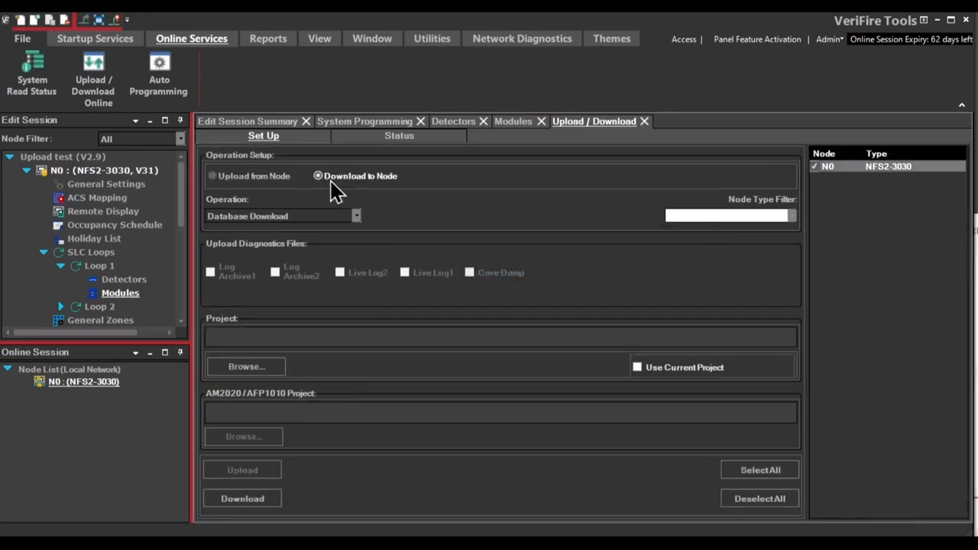
click(638, 368)
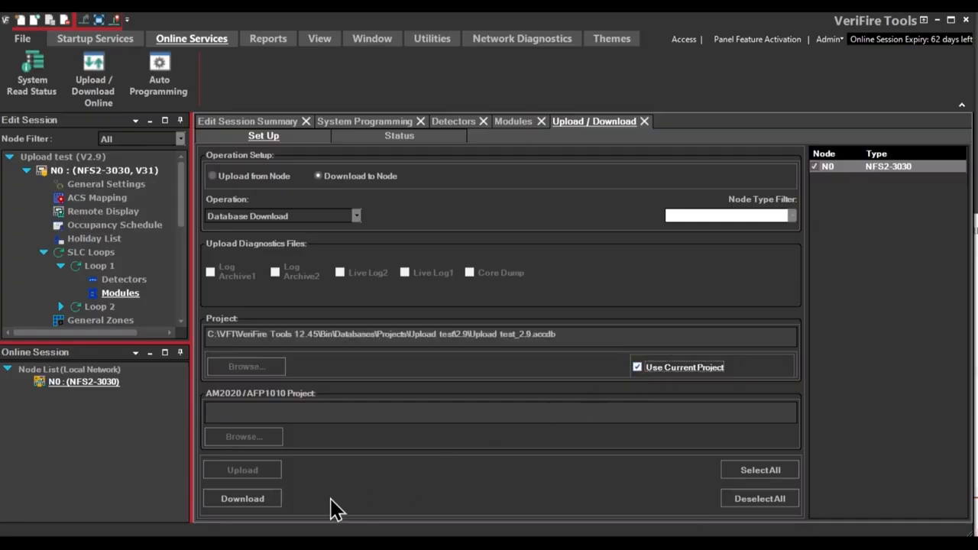
click(259, 503)
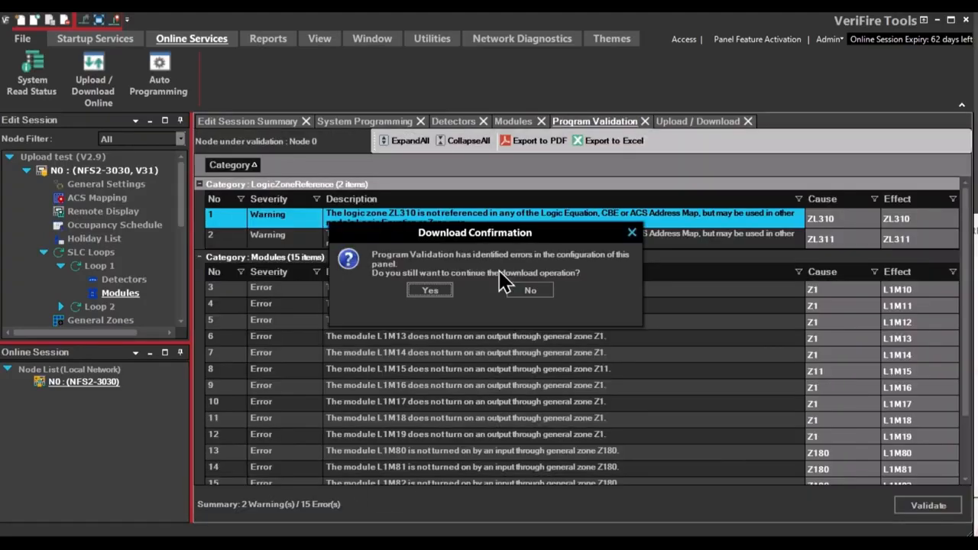
click(434, 291)
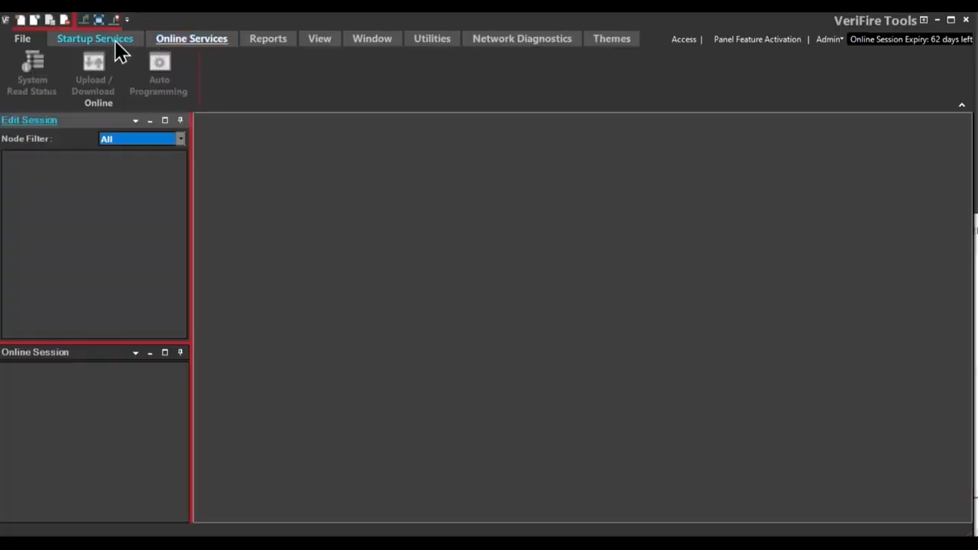
Reconnect to the panel through the local network connection.
click(116, 44)
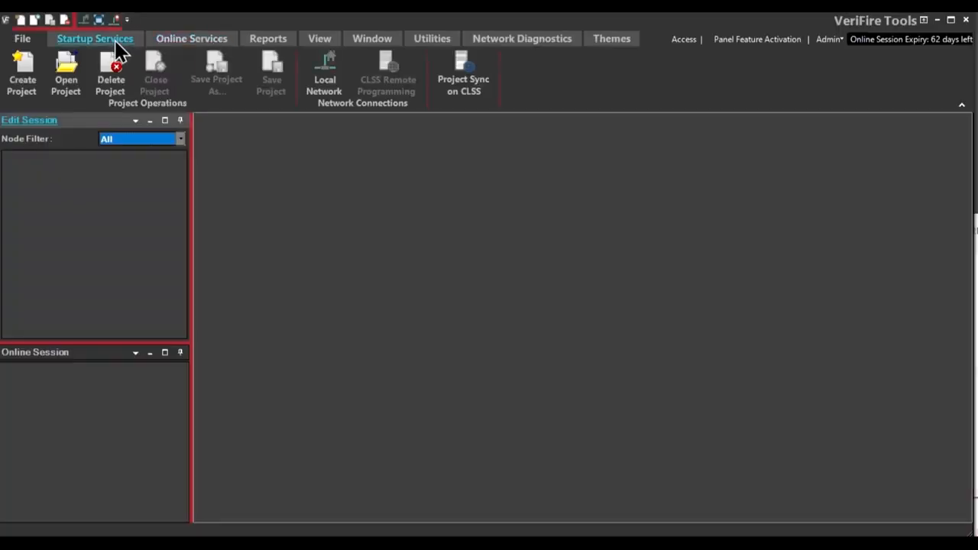
click(324, 76)
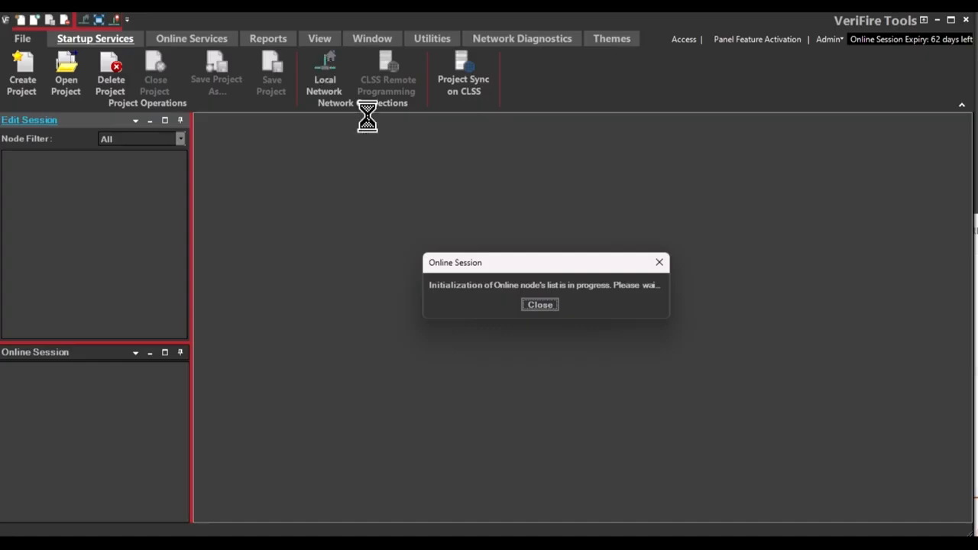
click(542, 306)
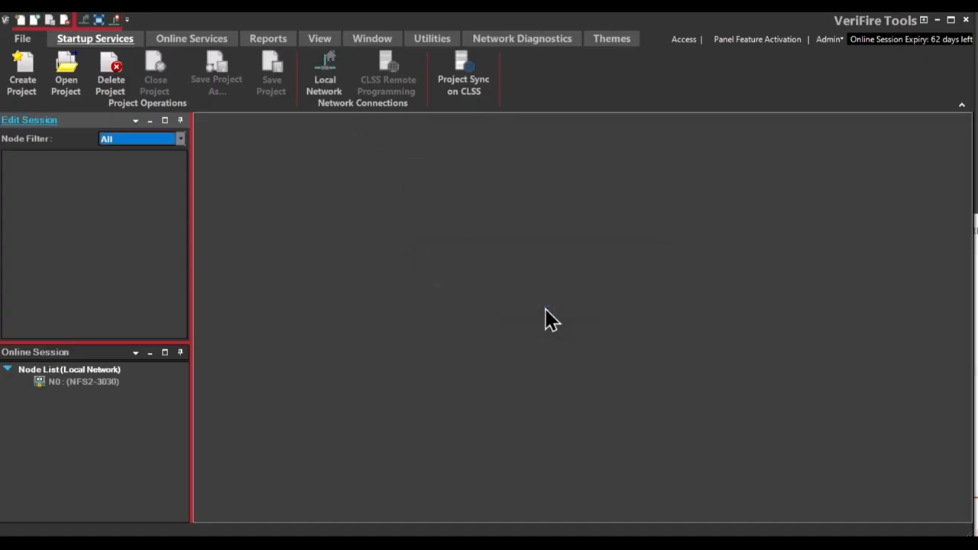
Log in to online node N0 with the panel password.
click(67, 382)
double_click(93, 384)
text(0000)
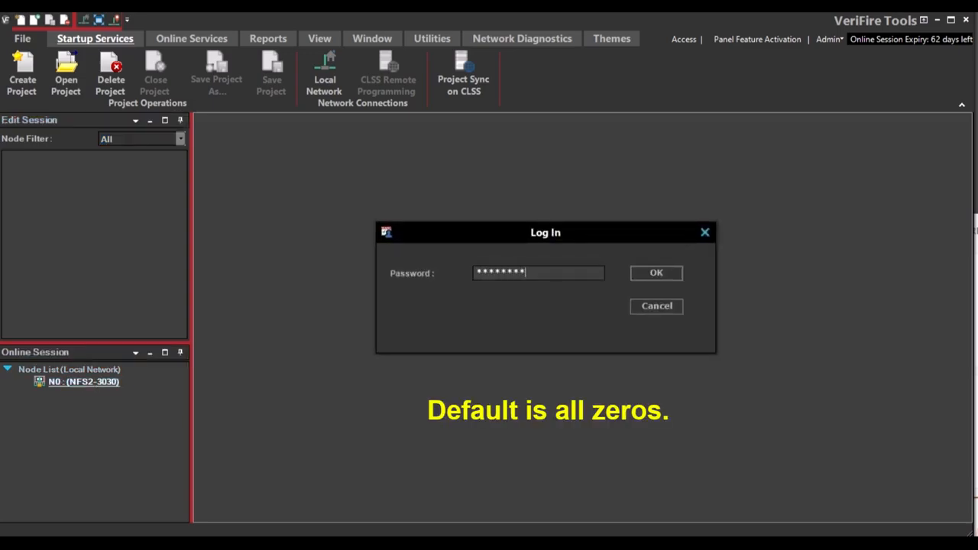
click(668, 273)
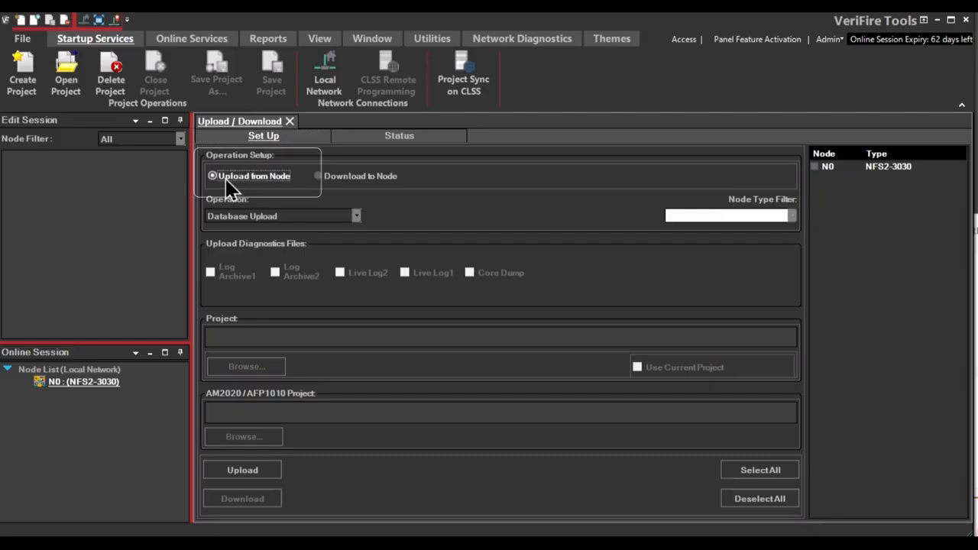
Upload node N0's database into a new project named UPLOAD TEST NUP CABLE and open it.
click(815, 168)
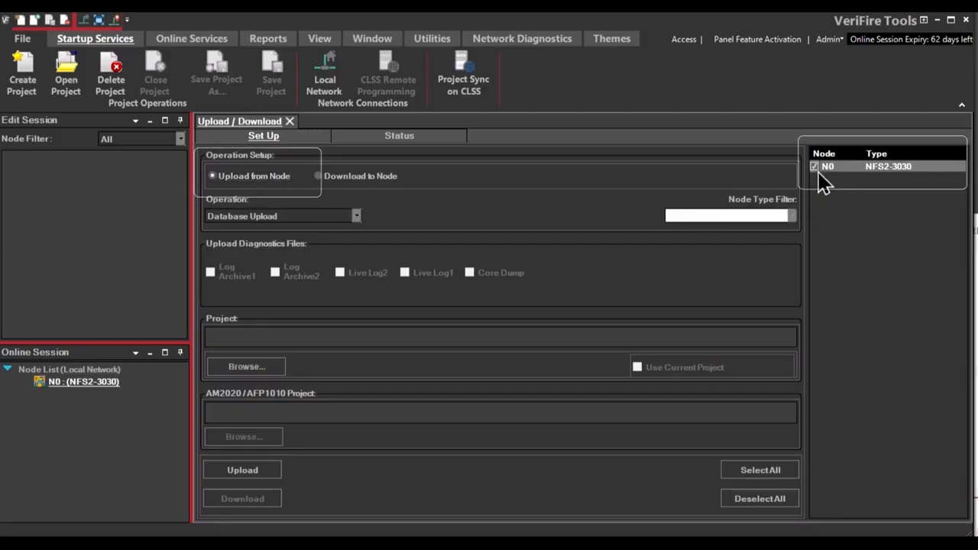
click(266, 369)
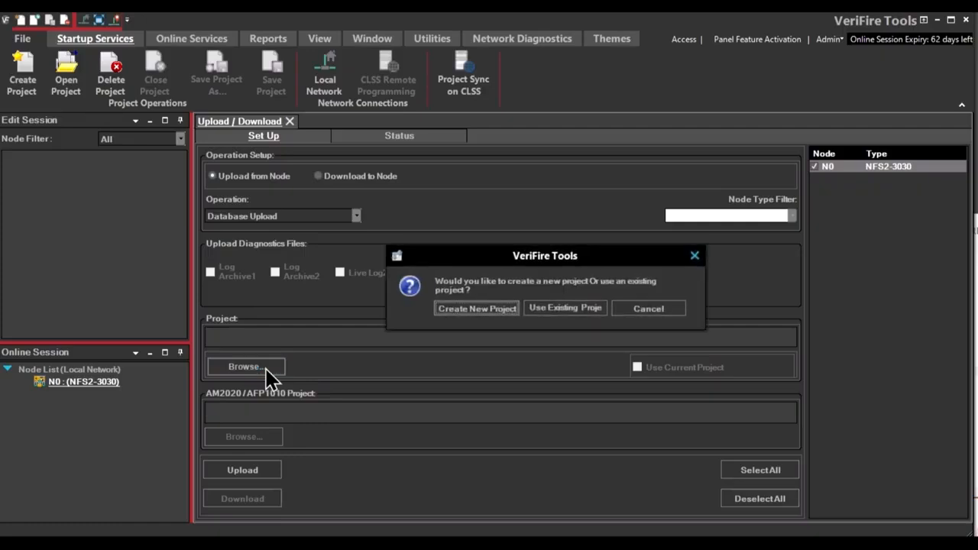
click(490, 312)
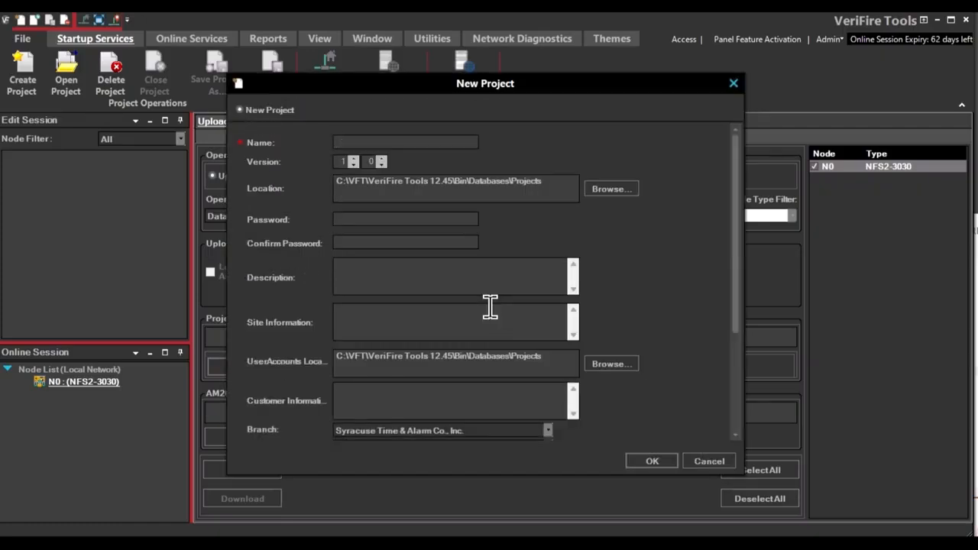
text(UPLOAD T)
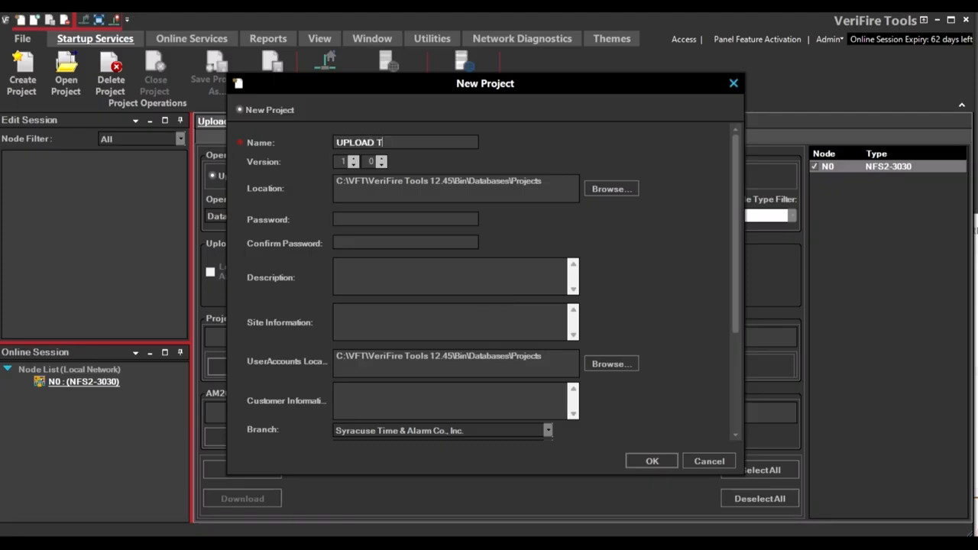
text(EST NUP CABLE)
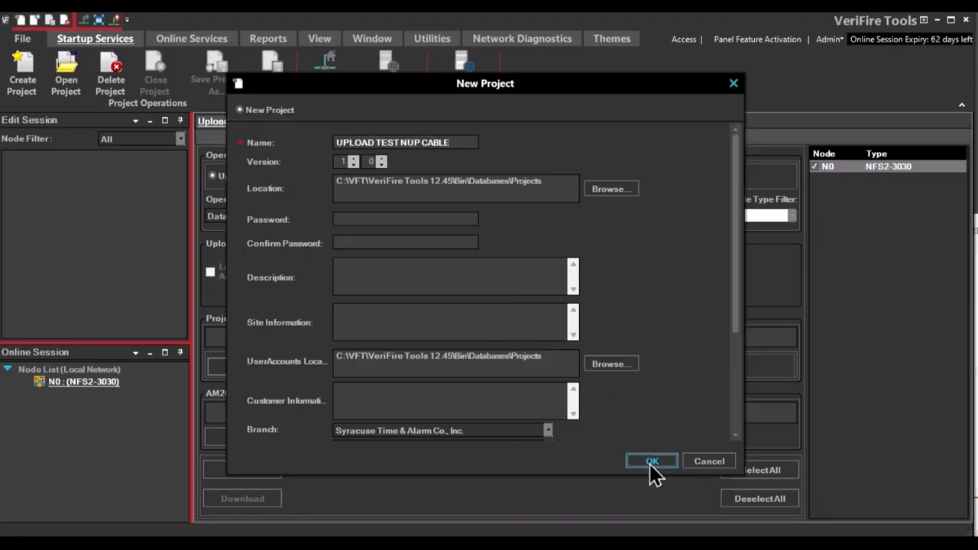
click(650, 463)
click(247, 469)
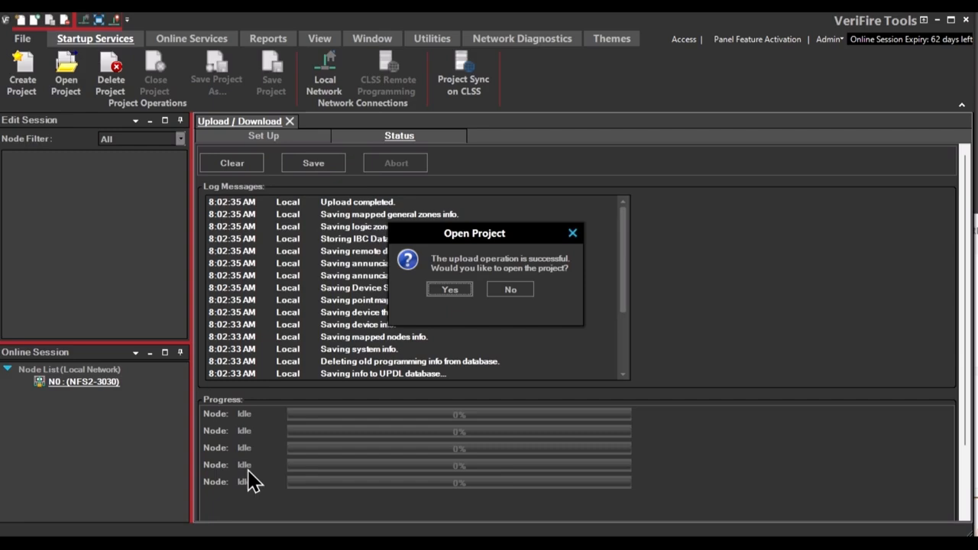
click(450, 291)
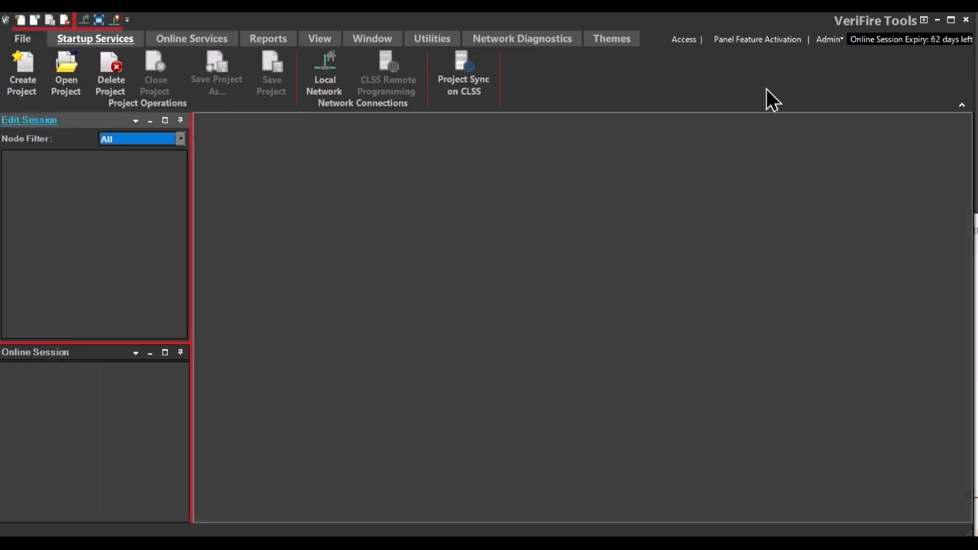
Create a new project named UPLOAD TEST 3 and continue to the node mapping page.
click(26, 85)
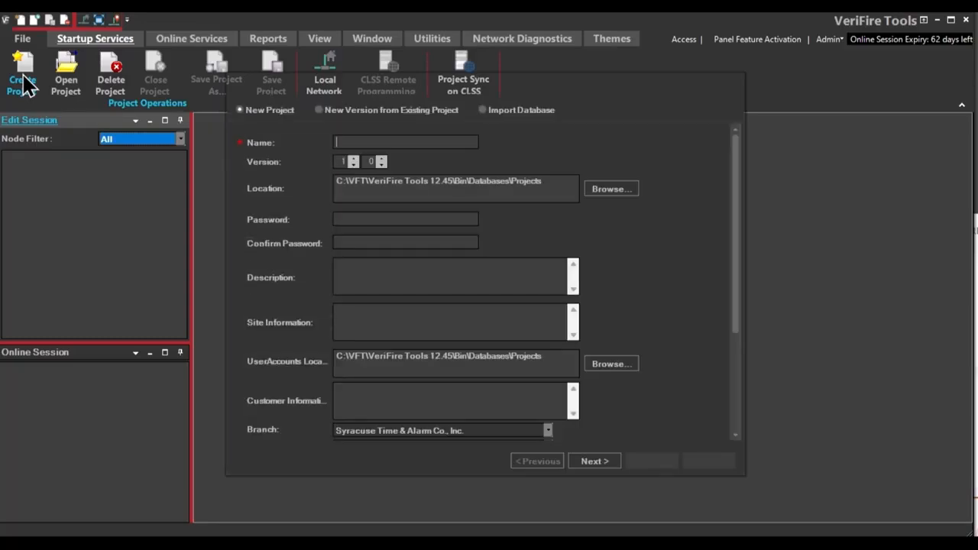
click(368, 139)
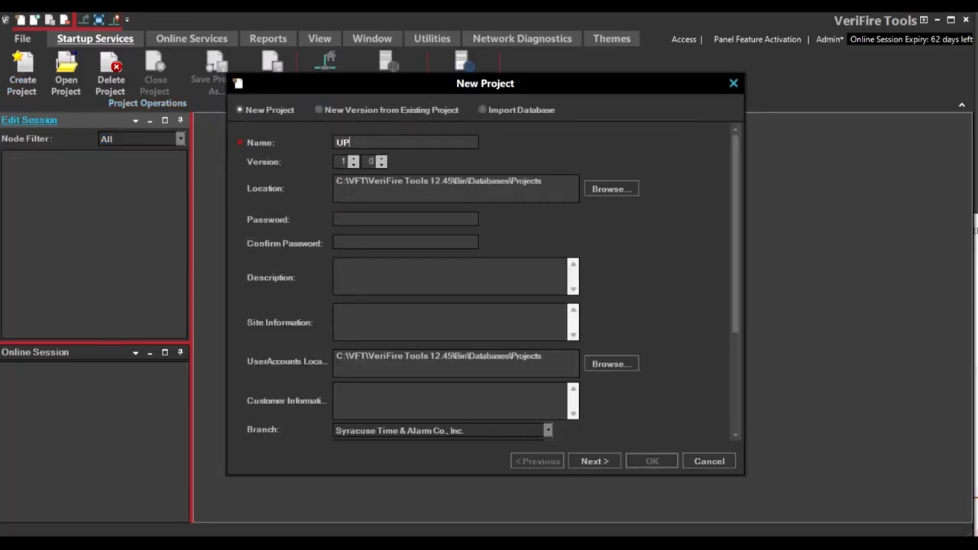
text(UPLOAD TEST 3)
click(594, 462)
Map node 0 as an NFS2-3030 with database version 25 and label it SYRACUSE TIME AND ALARM.
click(352, 170)
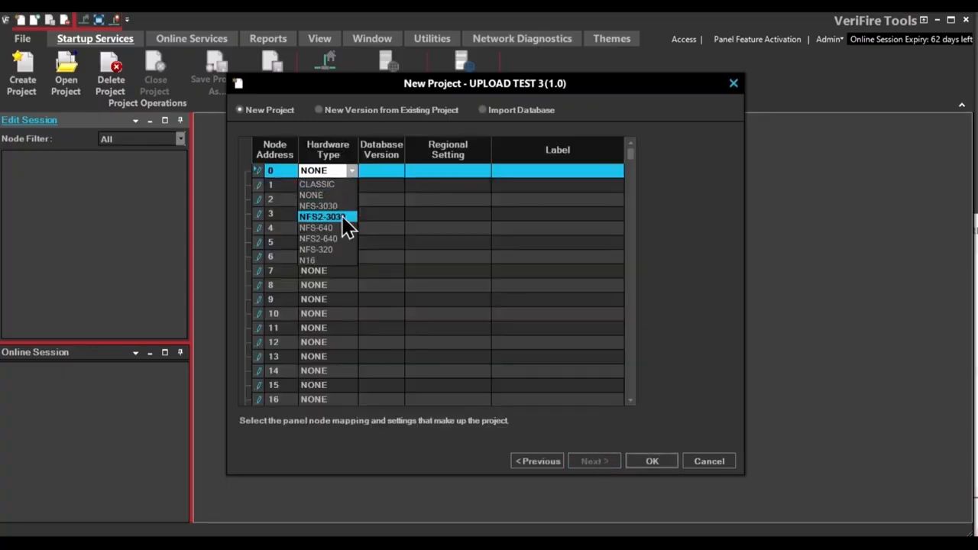
click(344, 218)
click(398, 170)
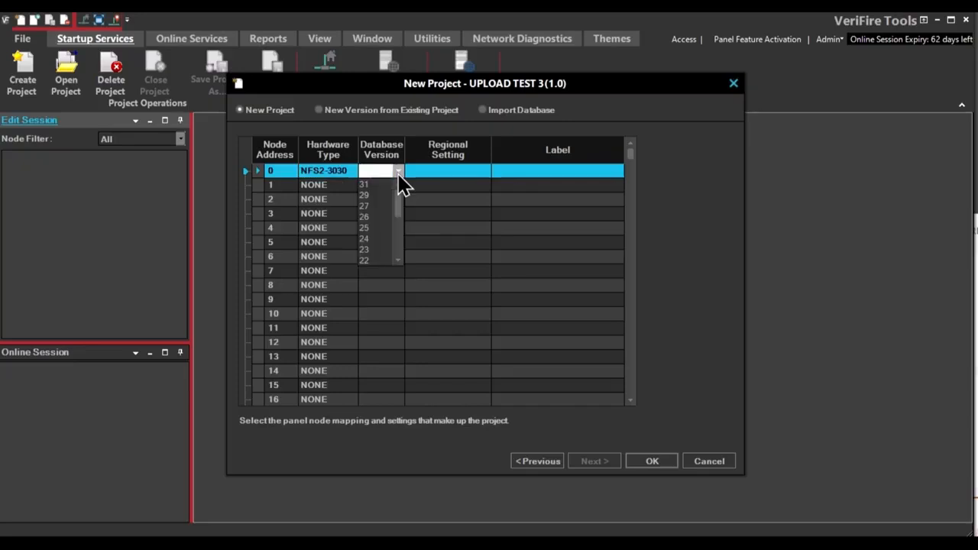
click(365, 227)
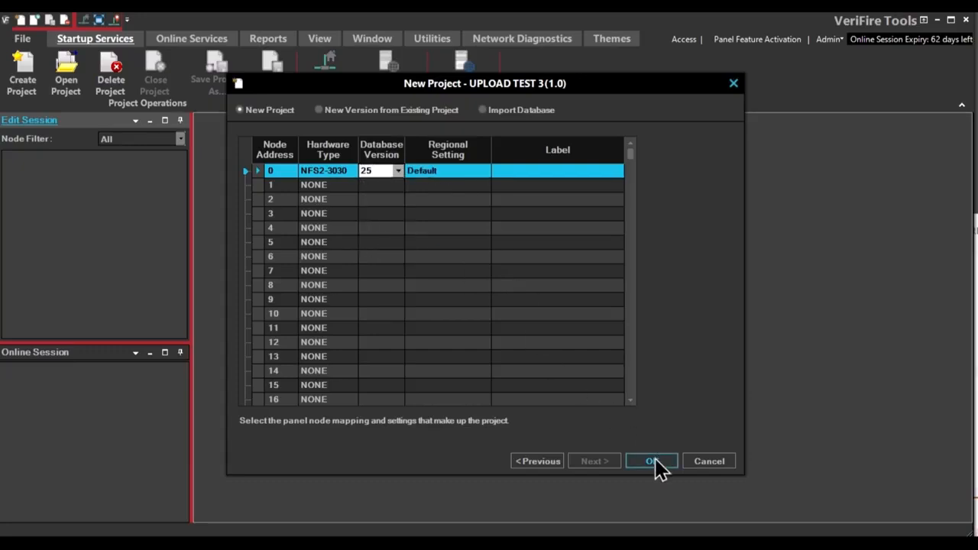
click(543, 171)
text(SYR)
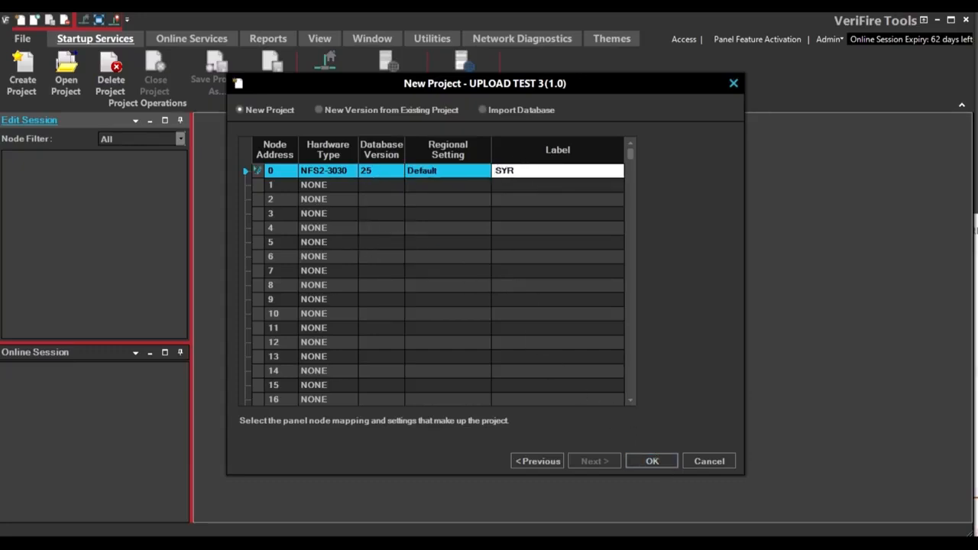
text(ACUSE TIME AND ALARM)
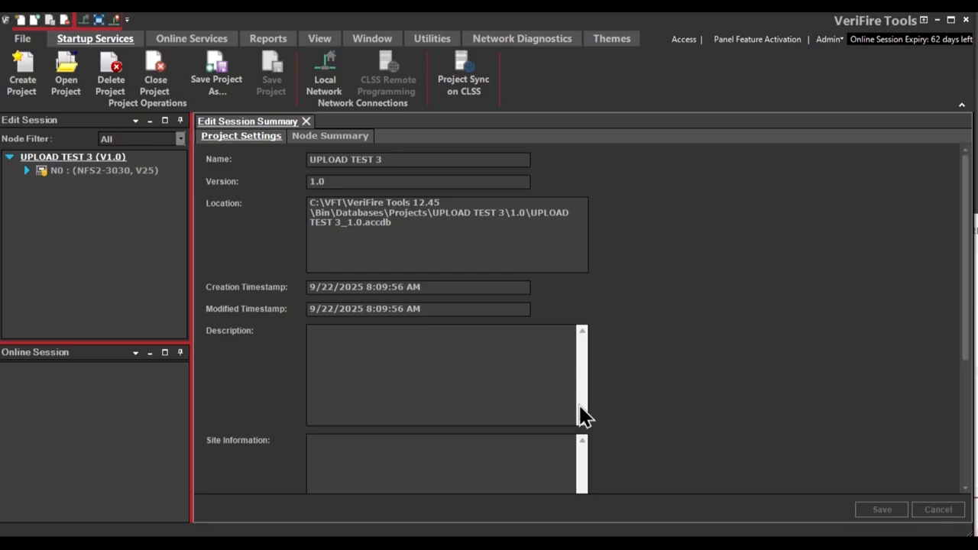
Connect to the panel through the local network and select online node N0.
click(324, 78)
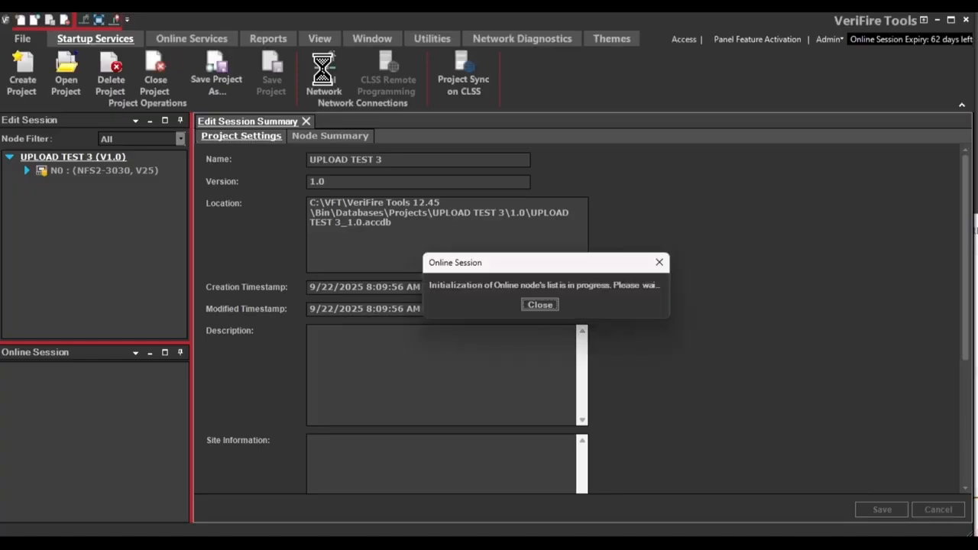
click(540, 305)
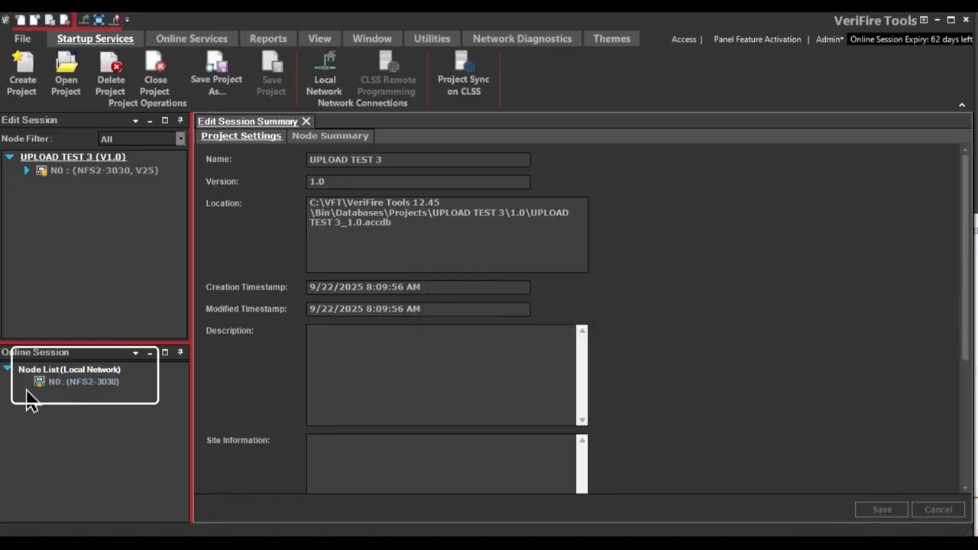
click(77, 387)
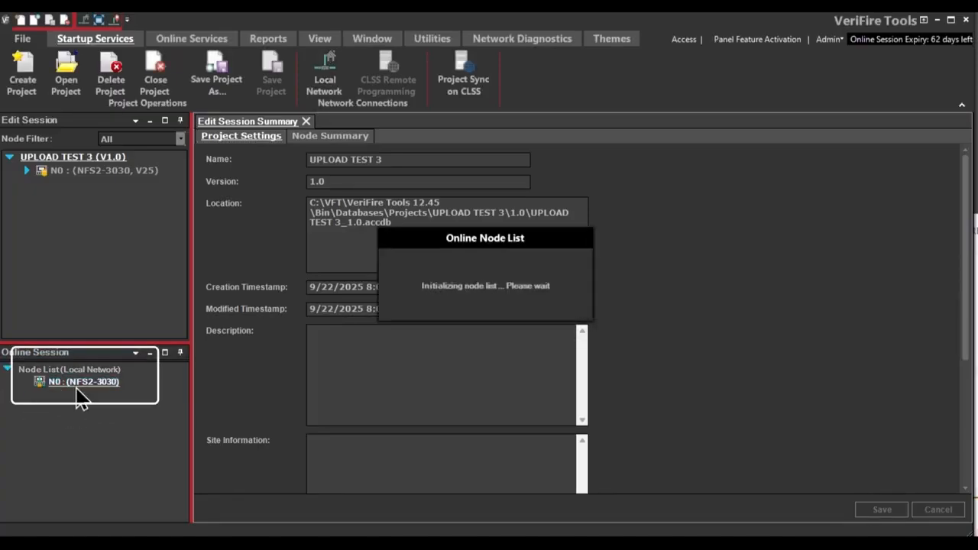
Upload node N0's database into the current project, accepting the overwrite of the existing node.
click(184, 44)
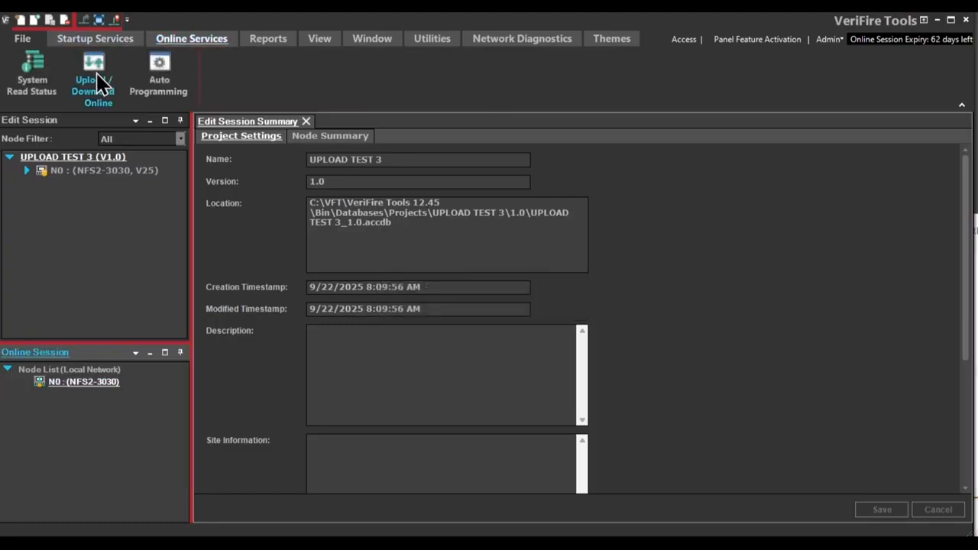
click(95, 79)
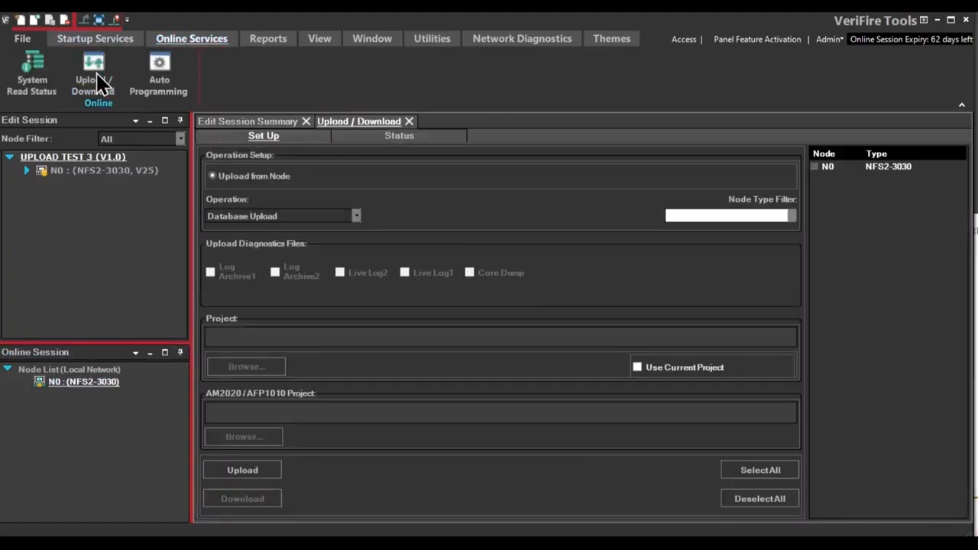
click(816, 167)
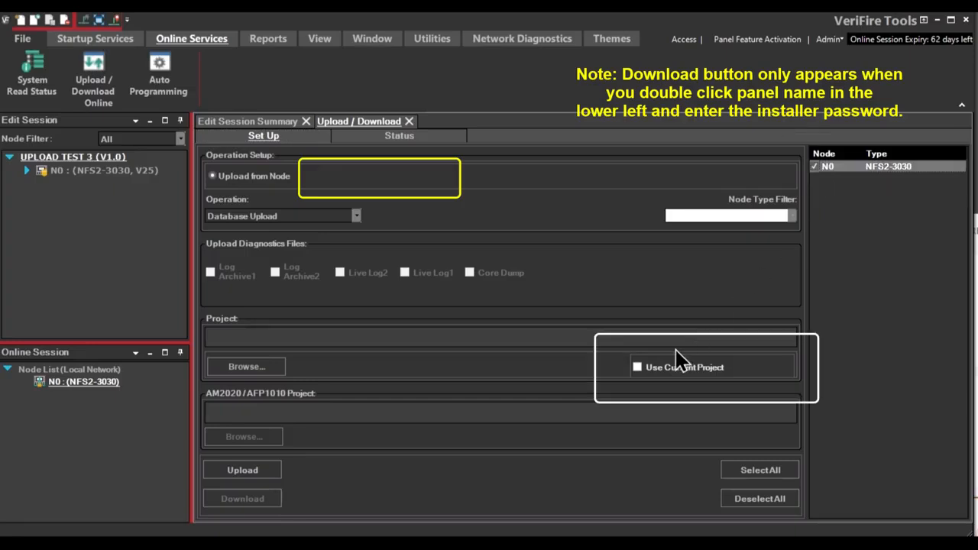
click(637, 367)
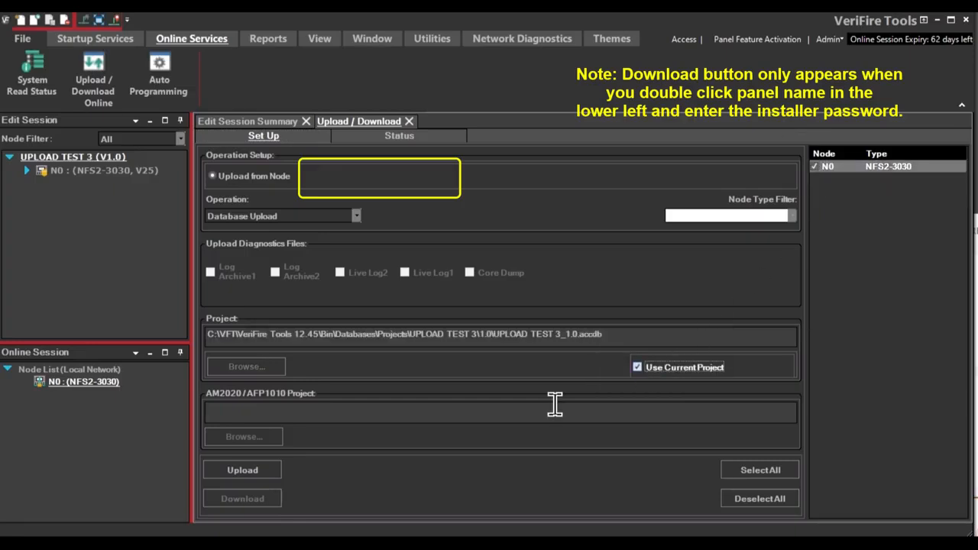
click(261, 471)
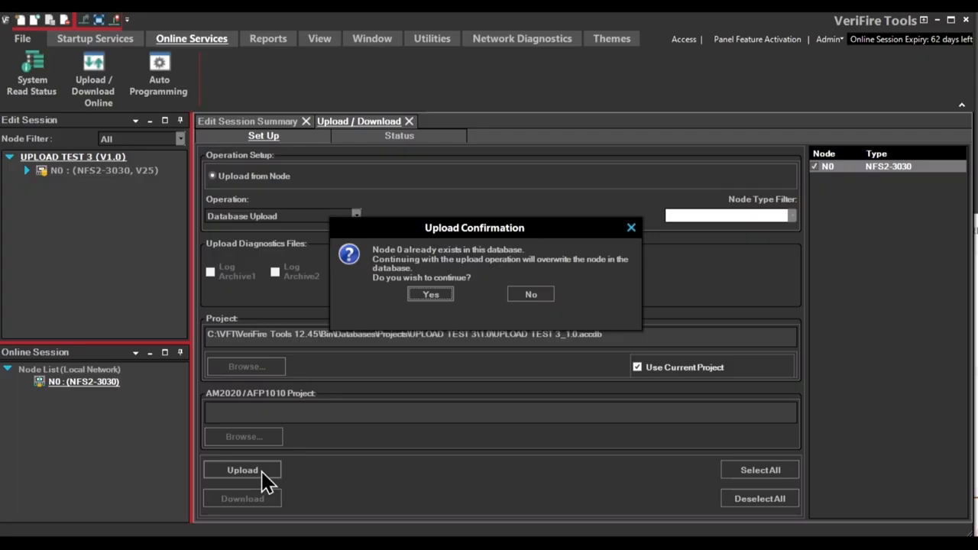
click(437, 297)
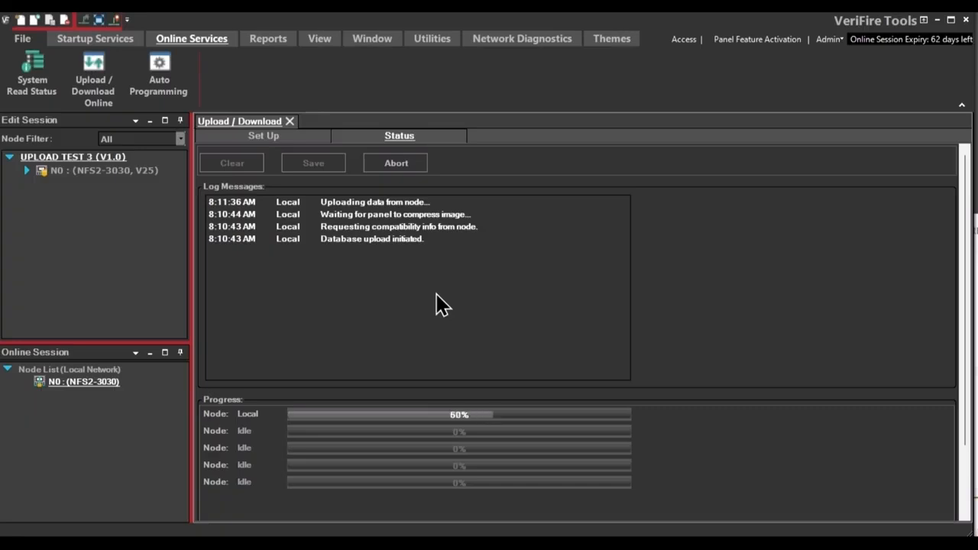
Expand node N0 in the project tree to view its uploaded contents.
click(494, 294)
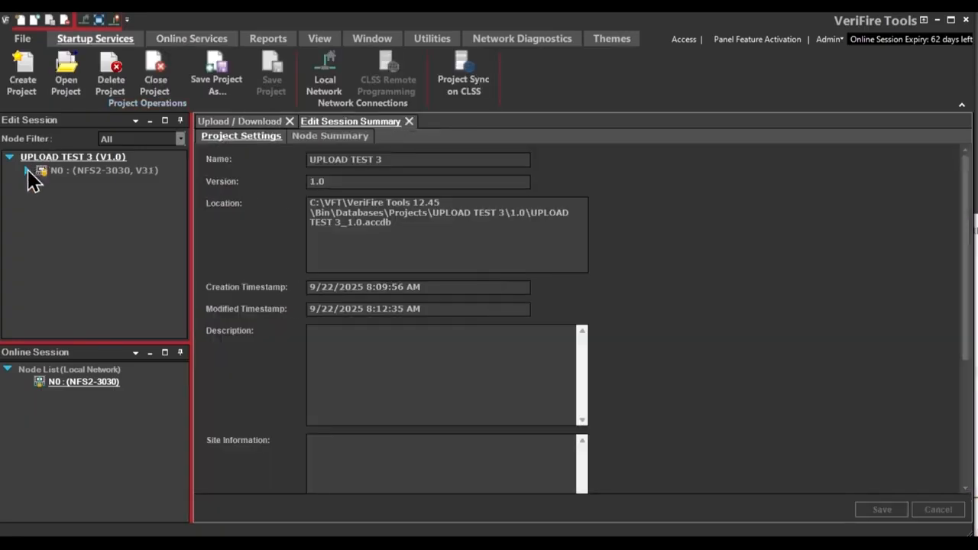
click(28, 171)
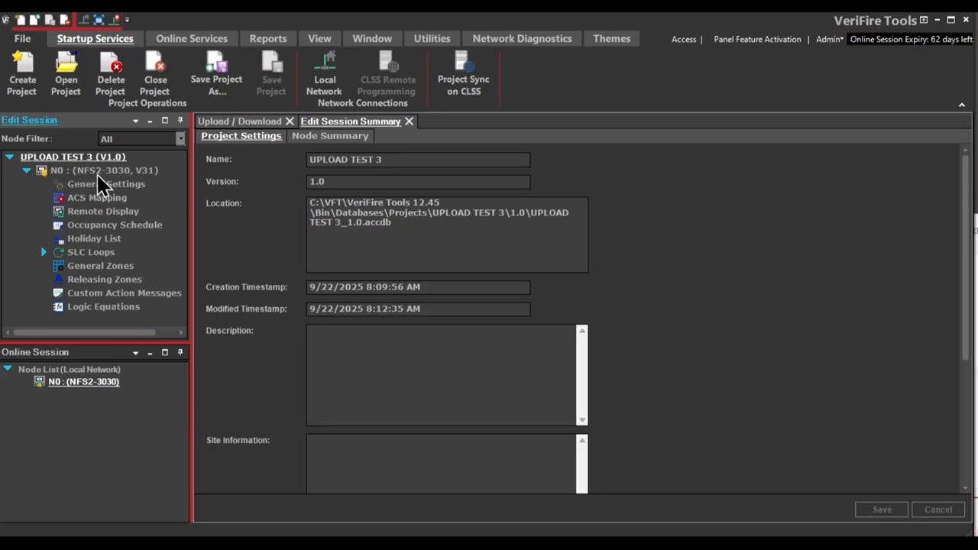